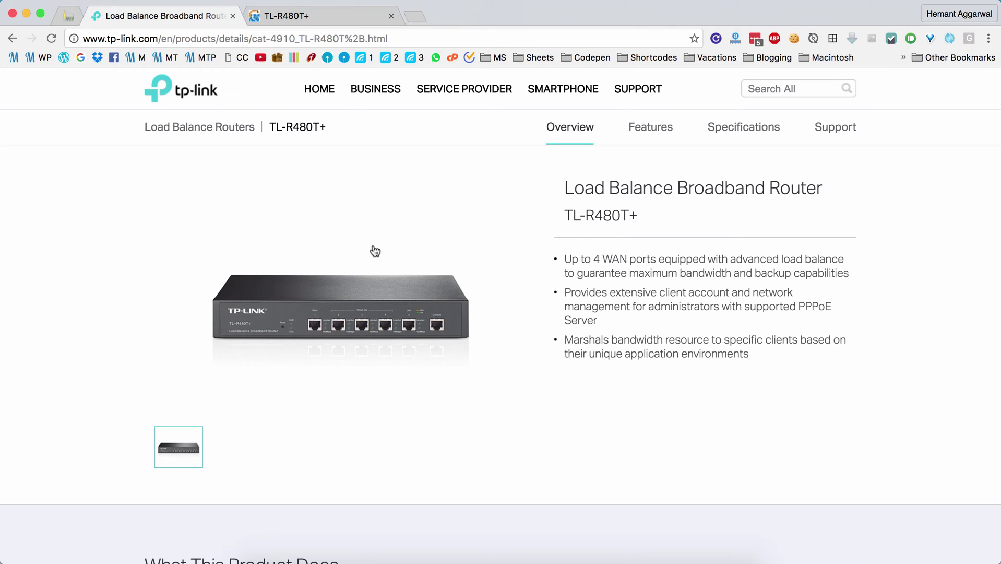
Step: Highlight the WAN1 and WAN2 connection details on the router status page, then launch Quick Setup
key("ctrl+Tab")
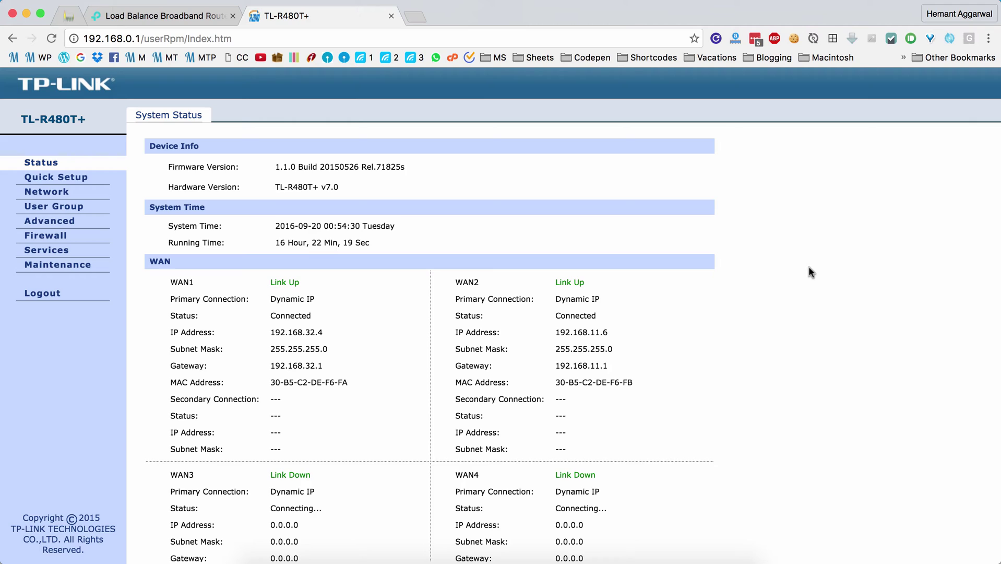
double_click(184, 282)
double_click(460, 281)
left_click(406, 438)
left_click(111, 180)
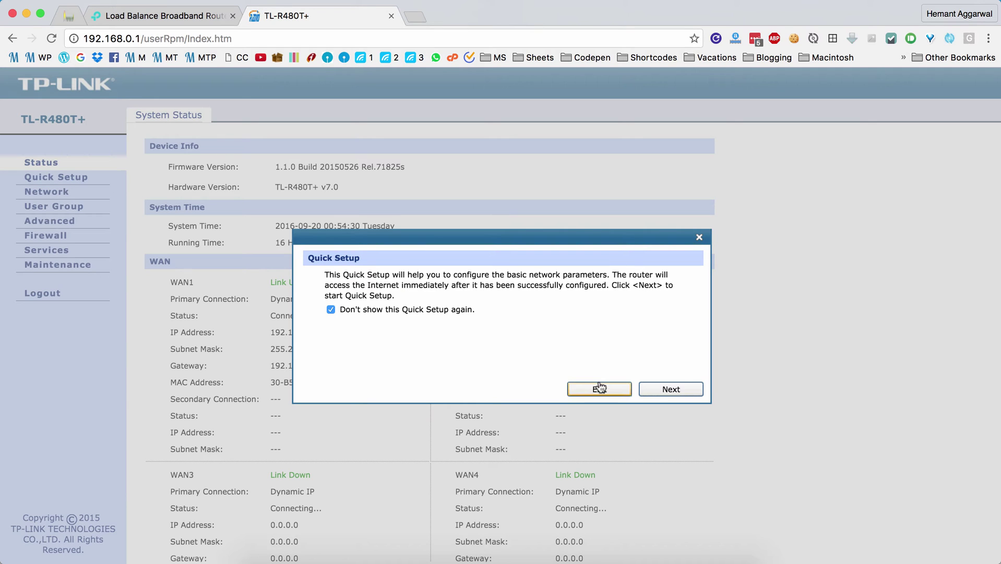
Step: Close Quick Setup, open WAN1's settings and highlight its IP status values
left_click(671, 389)
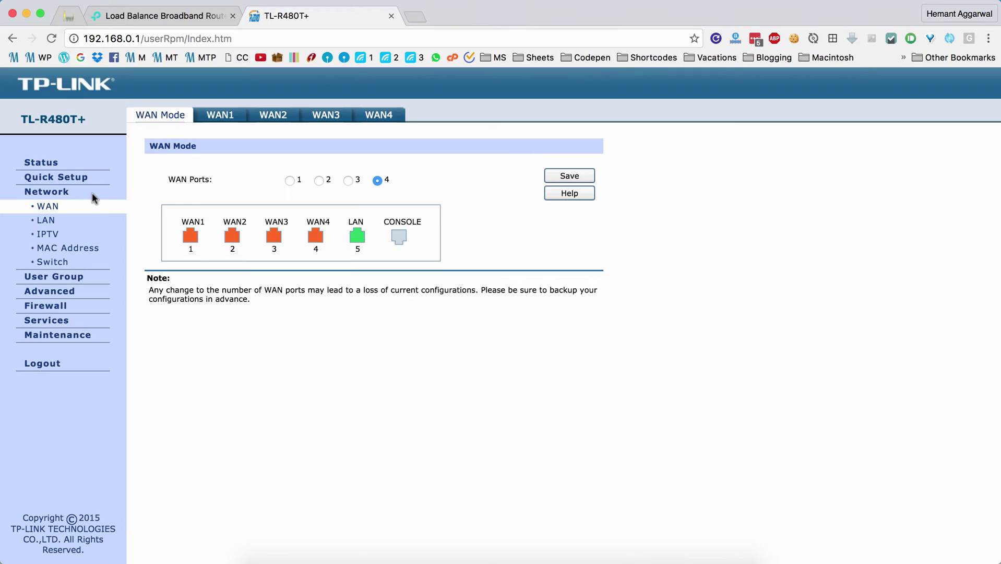
left_click(62, 193)
left_click(219, 113)
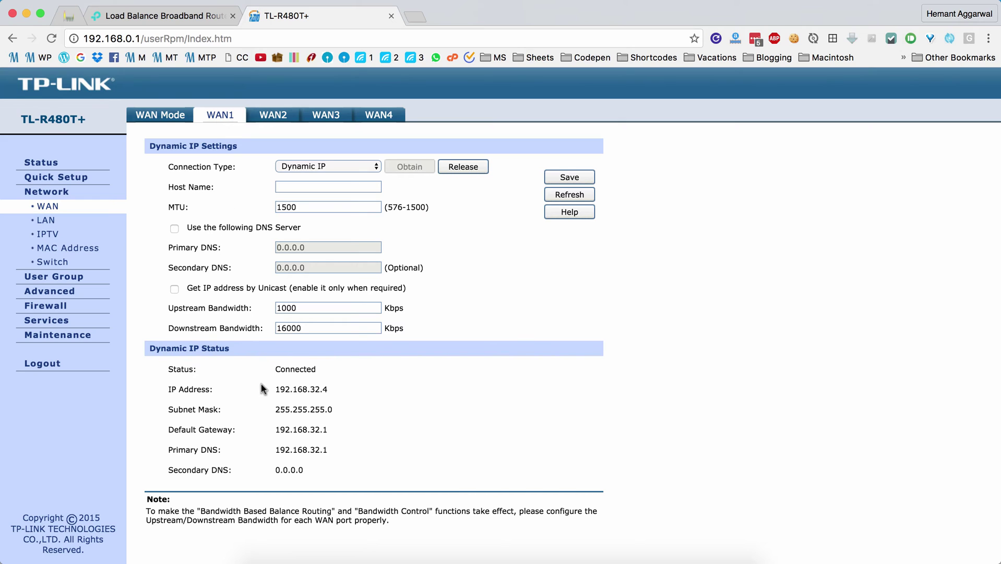
left_click_drag(261, 385, 373, 386)
left_click(374, 386)
Step: Point out WAN1's 1000 Kbps upstream and 16000 Kbps downstream bandwidth without changing them
double_click(305, 308)
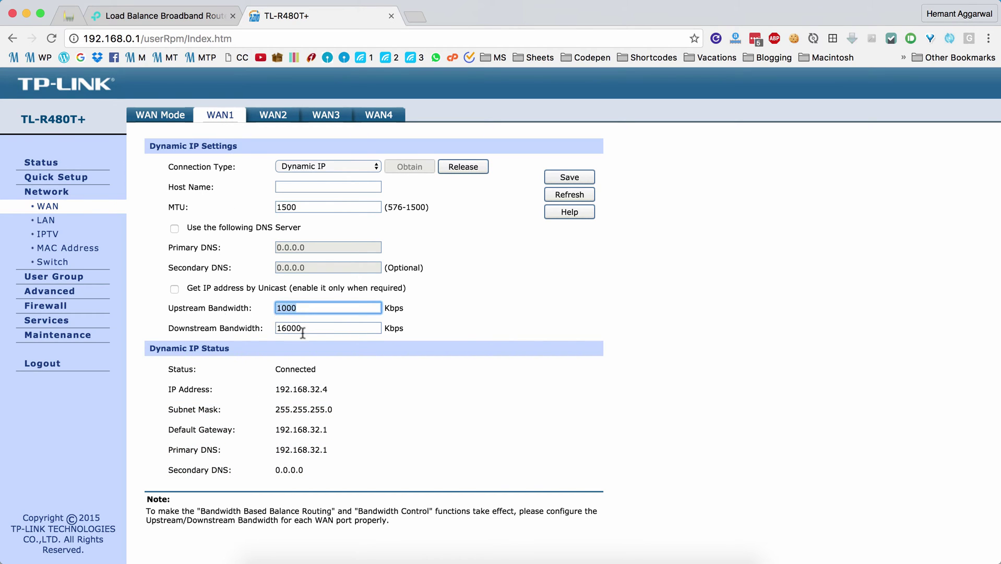
left_click(313, 330)
left_click(306, 337)
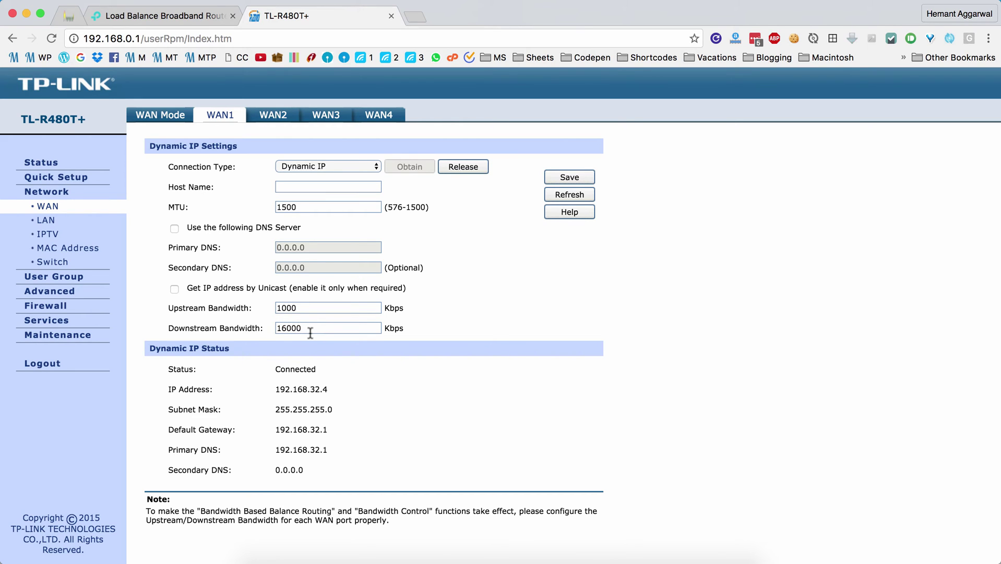
left_click(309, 333)
left_click(323, 334)
double_click(321, 312)
left_click(258, 310)
Step: Check WAN2's downstream bandwidth, then view the WAN3 and WAN4 settings
left_click(268, 120)
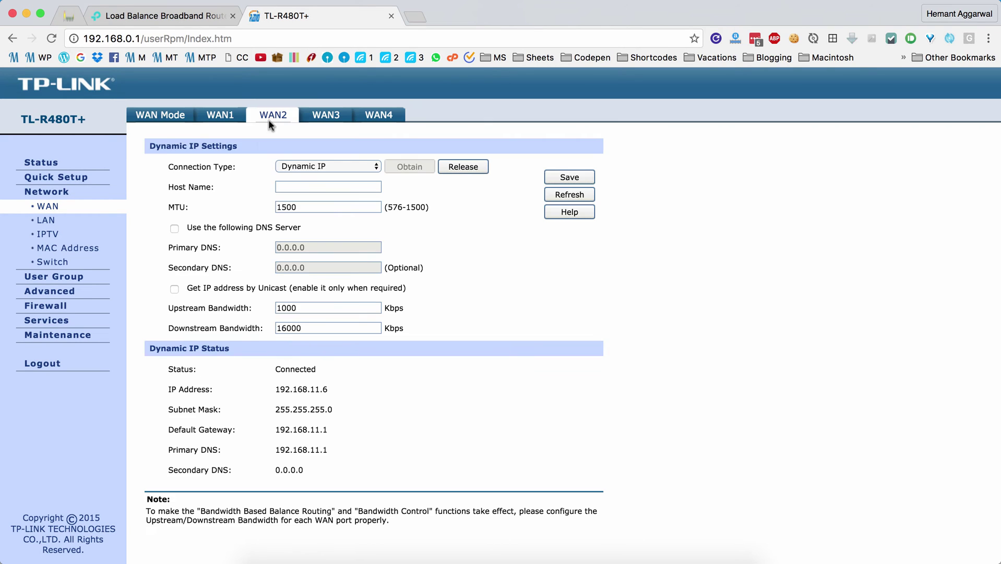
left_click(305, 332)
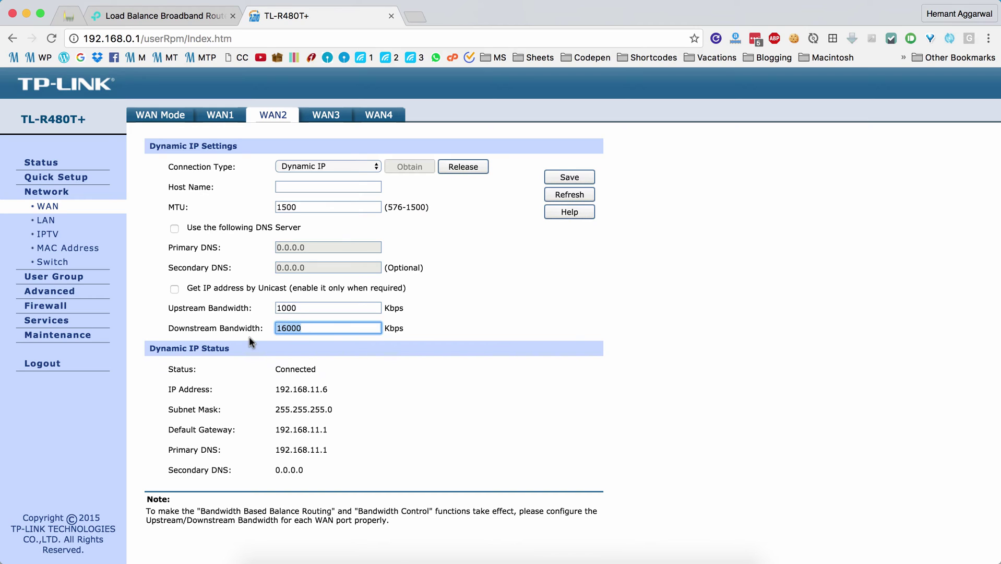
left_click(300, 323)
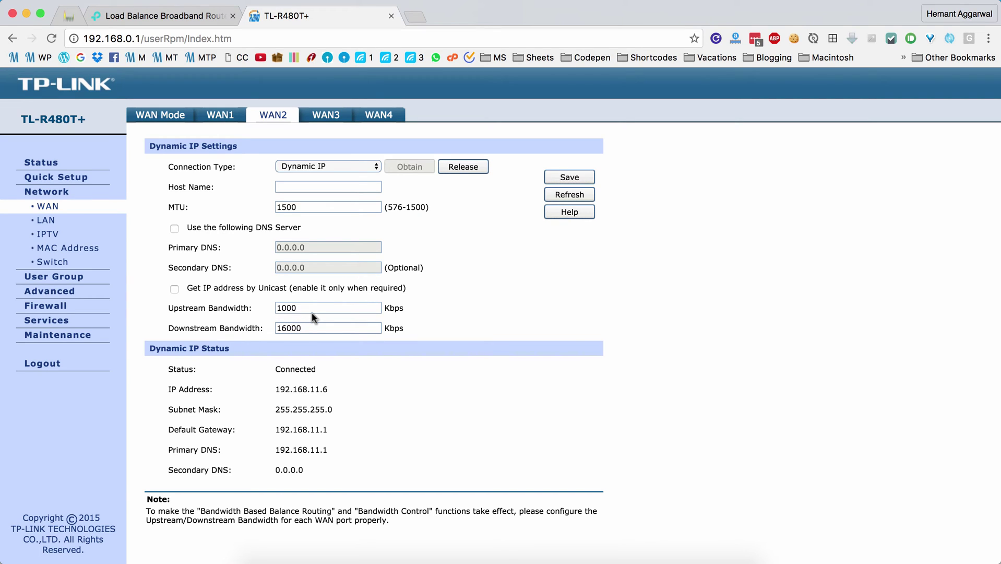
left_click(329, 126)
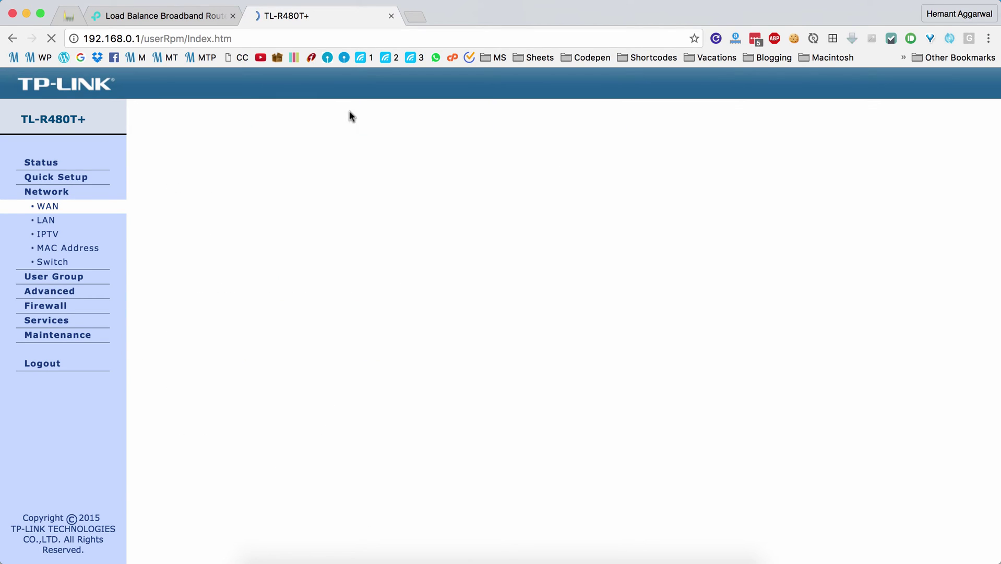
left_click(379, 116)
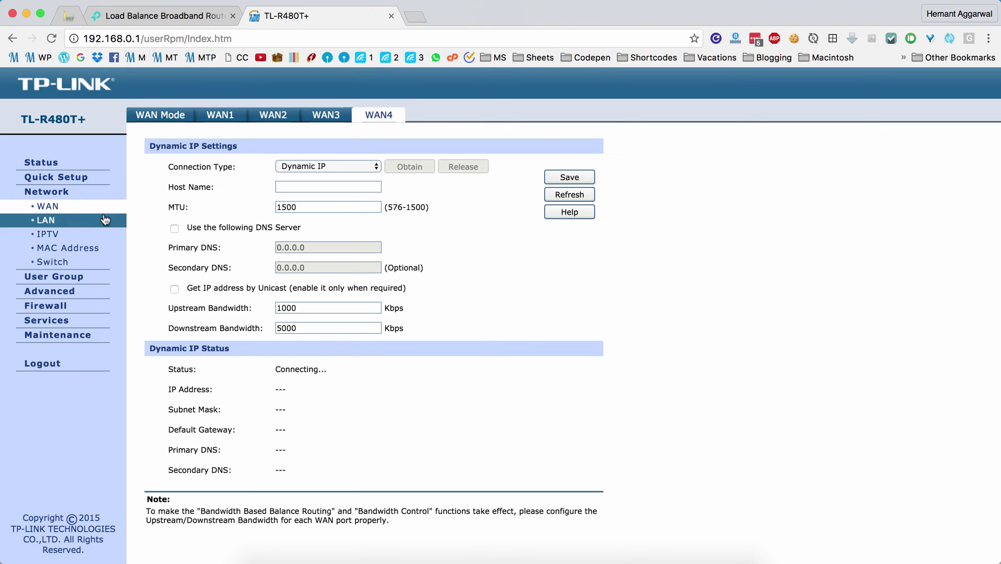
Step: Show the LAN and DHCP settings, noting the 192.168.0.2 start address and 60-minute lease time
left_click(73, 226)
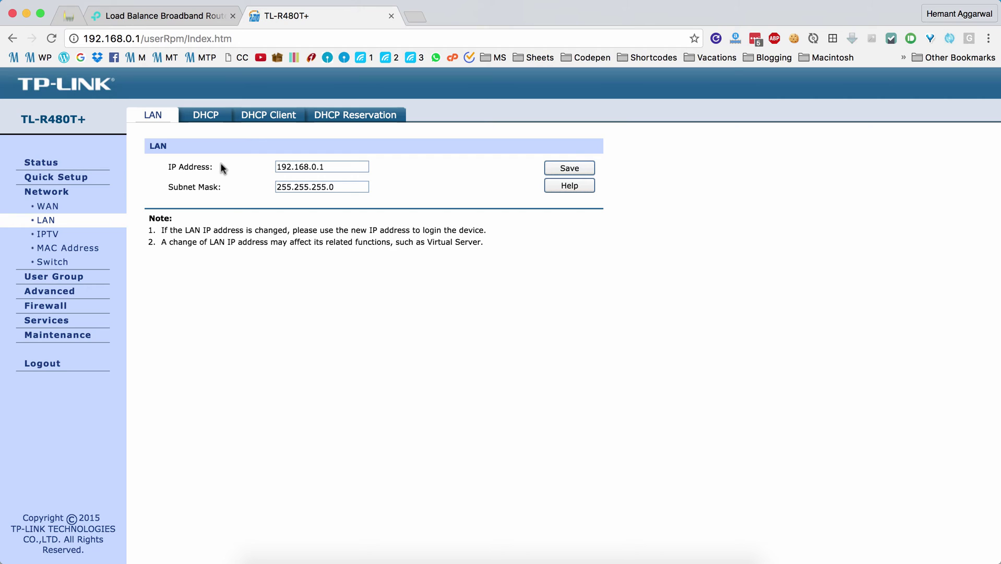
left_click(209, 117)
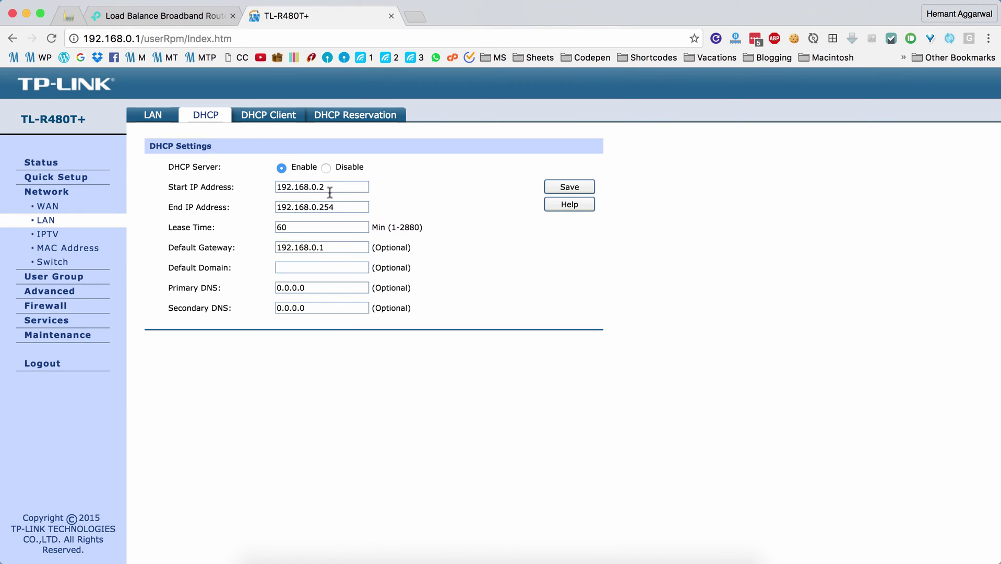
left_click_drag(334, 188, 235, 187)
left_click(285, 228)
left_click(237, 206)
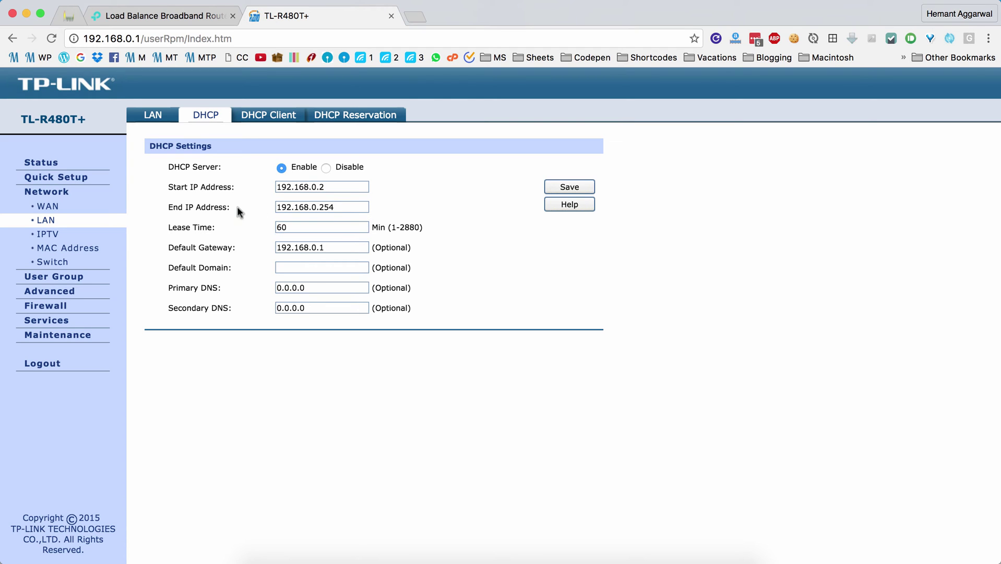
Step: View the DHCP client list, the DHCP reservation form, the IPTV settings and the per-port MAC addresses
left_click(256, 116)
left_click(331, 116)
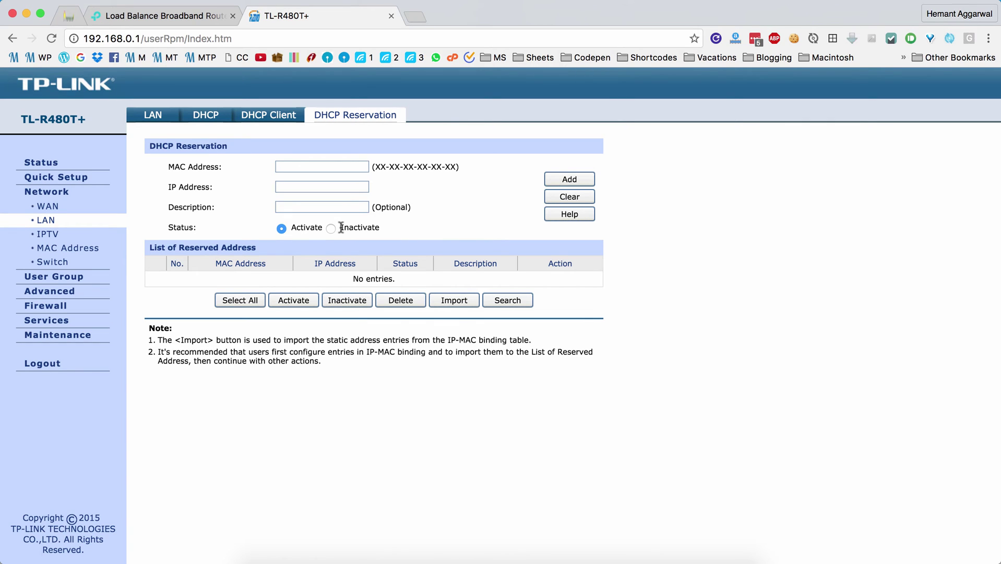
left_click(99, 236)
left_click(98, 248)
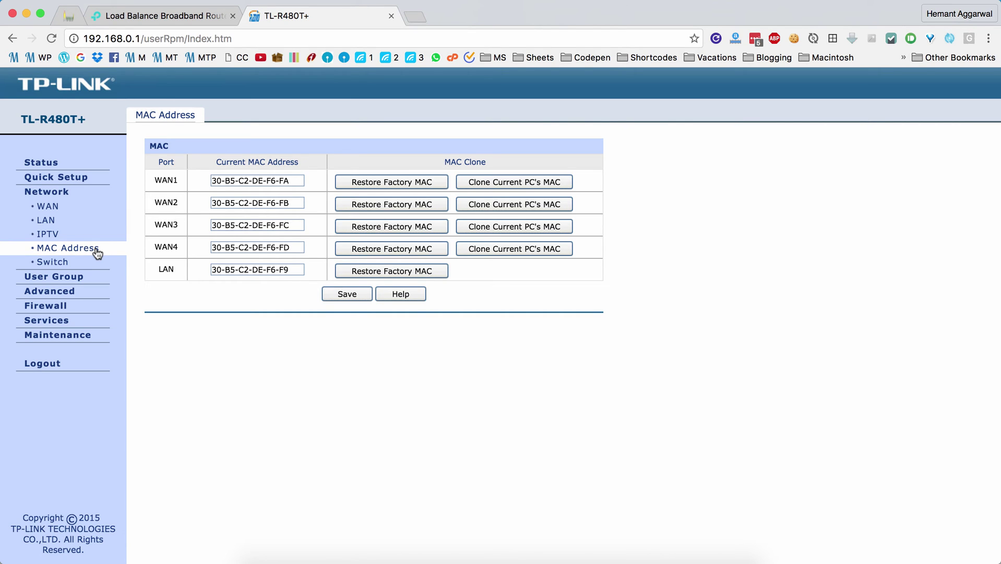
Step: Step through the switch Statistics, Port Mirror, Rate Control, Port Config, Port Status and Port VLAN pages
left_click(97, 263)
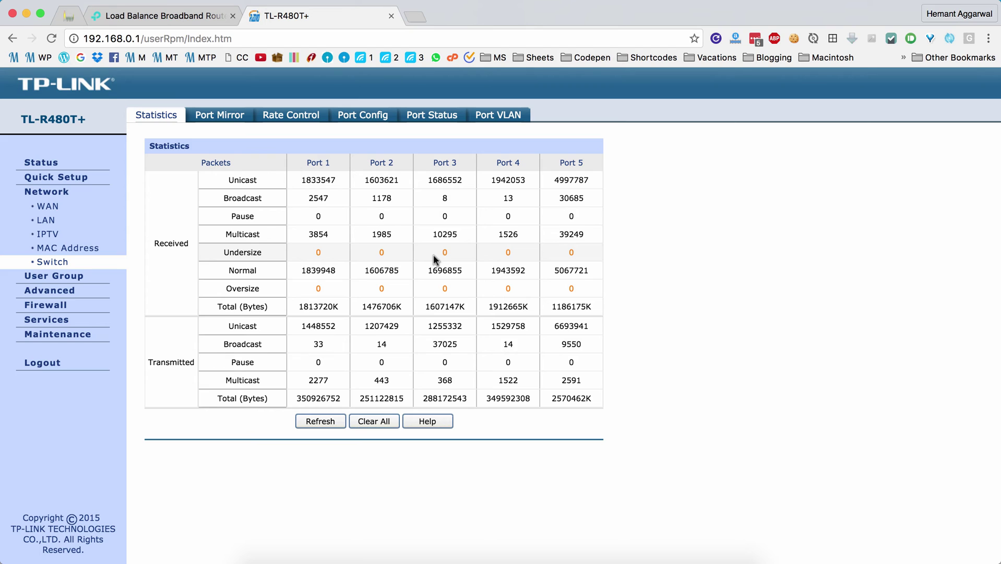
left_click(220, 113)
left_click(291, 116)
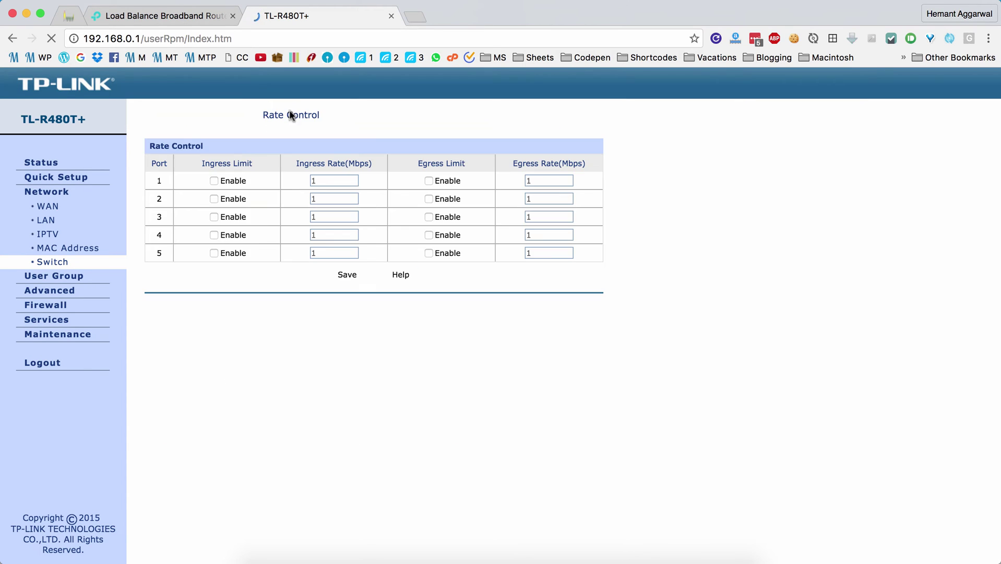
left_click(361, 120)
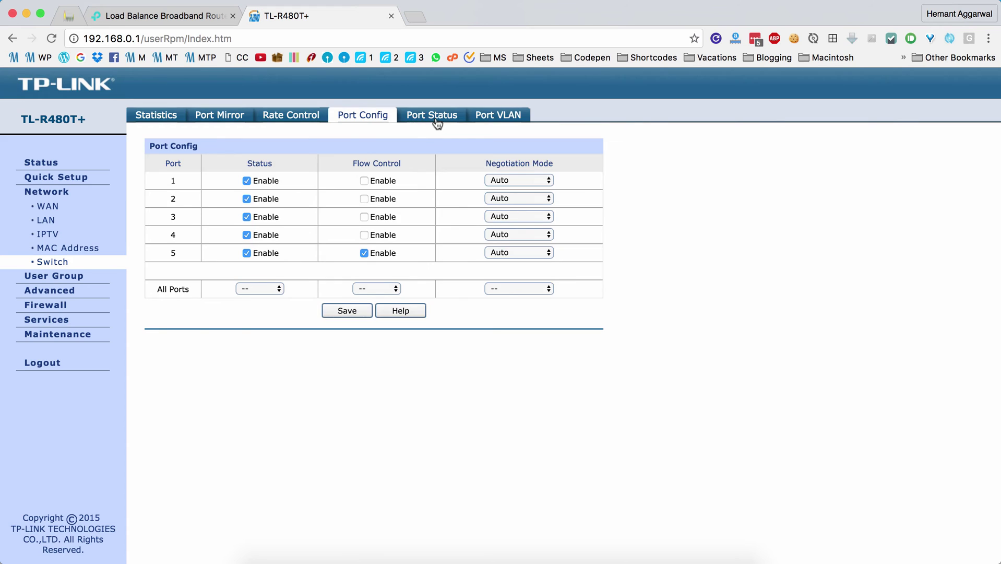
left_click(437, 121)
left_click(509, 120)
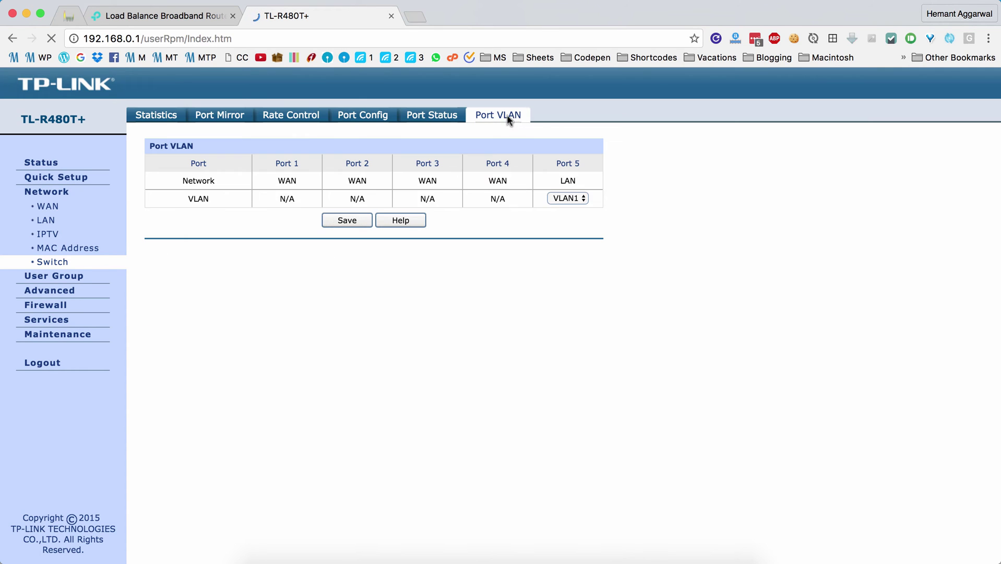
left_click(54, 276)
Step: Review the User Group page's group, user and group-membership tabs
left_click(147, 119)
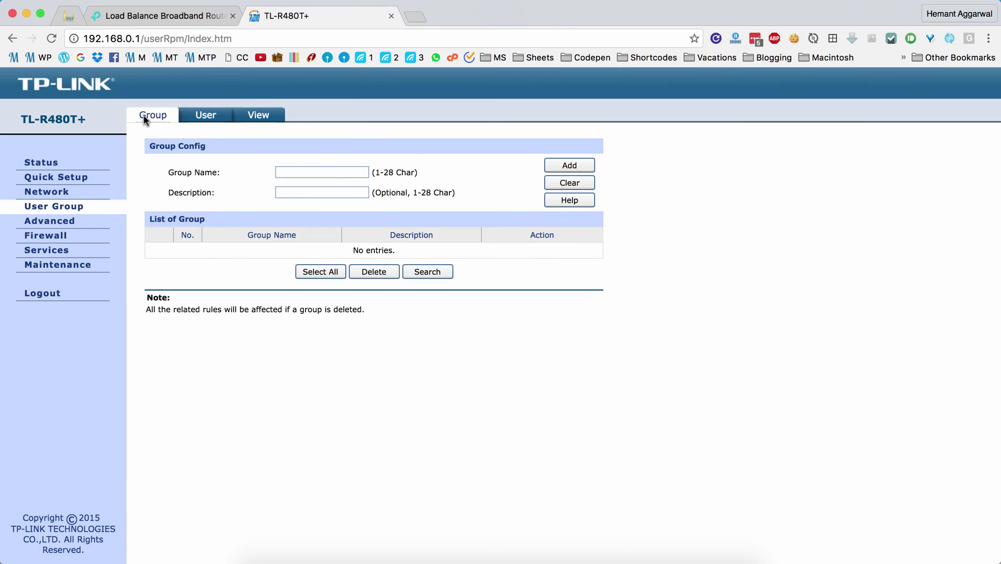
left_click(204, 118)
left_click(267, 118)
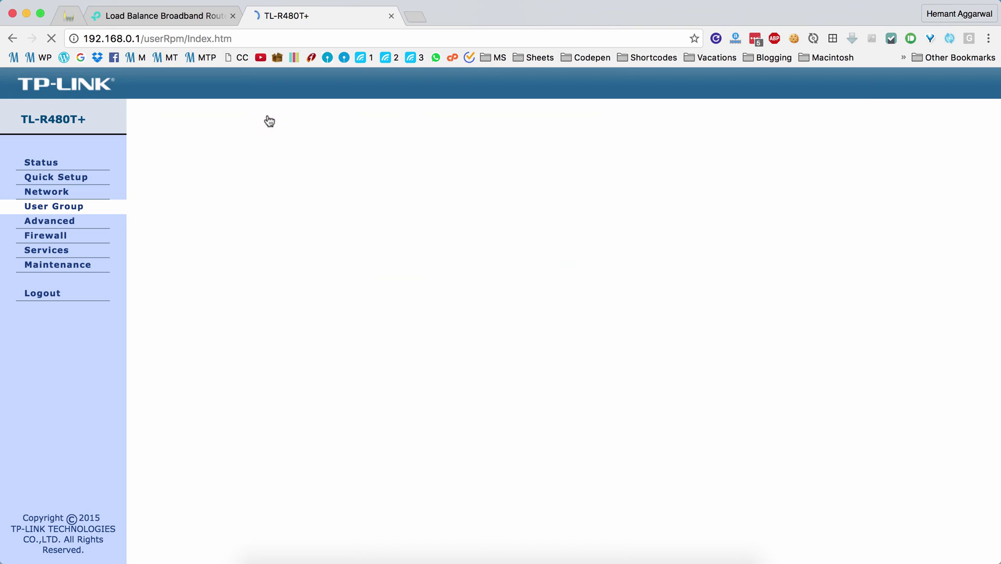
Step: Look over the NAT, Traffic Control and Session Limit pages, including the session-limit group choices
left_click(96, 216)
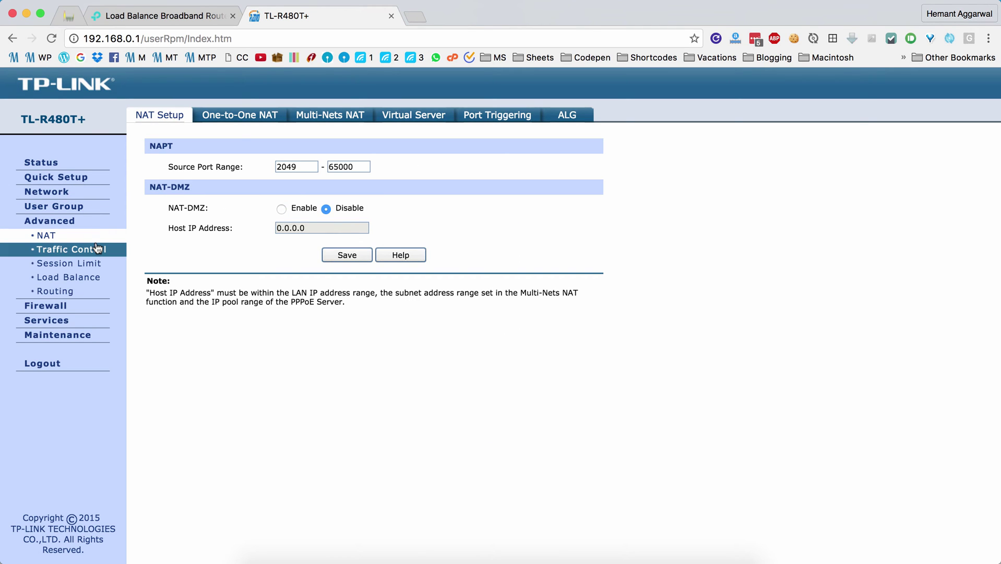
left_click(71, 254)
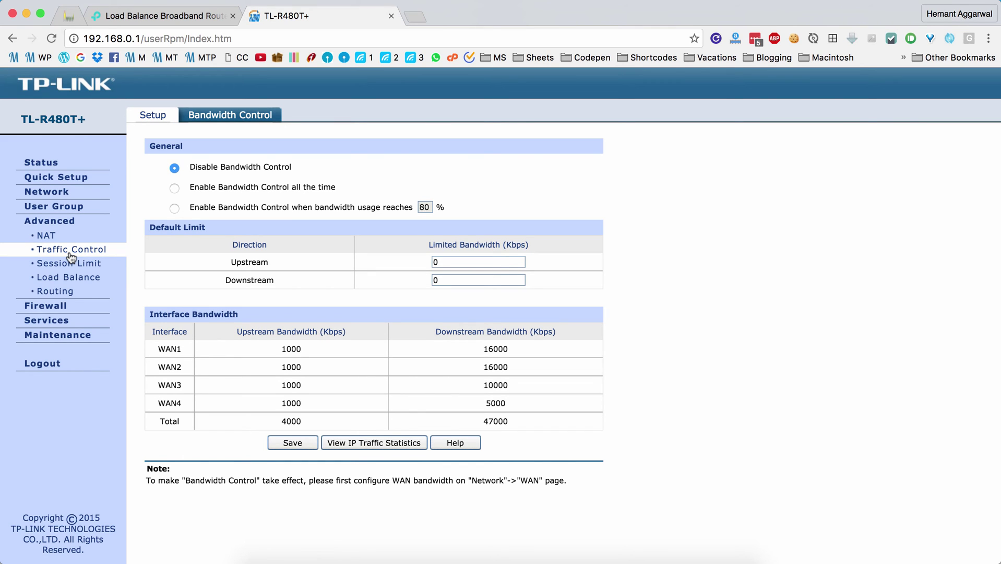
left_click(69, 264)
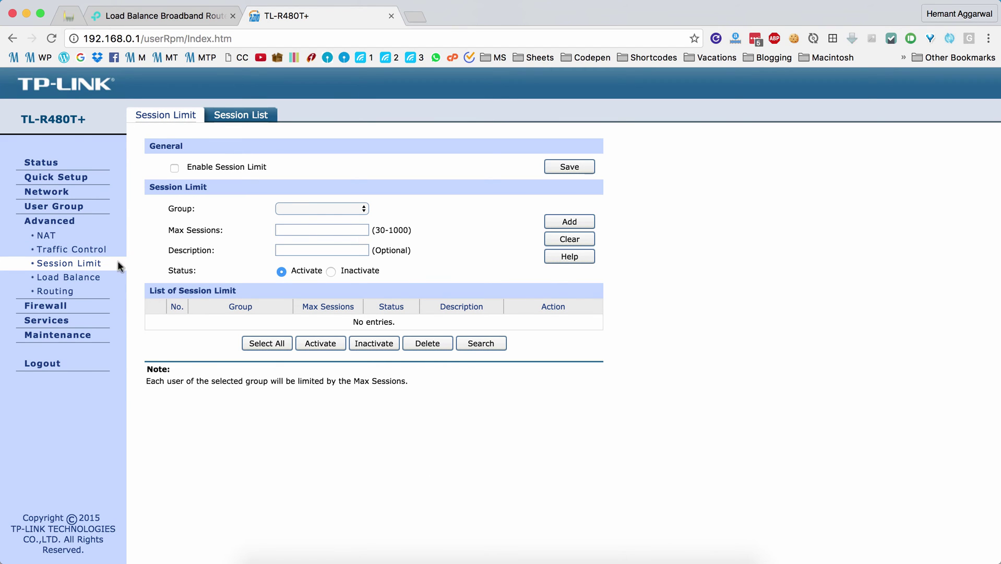
left_click(282, 212)
left_click(203, 204)
left_click(103, 276)
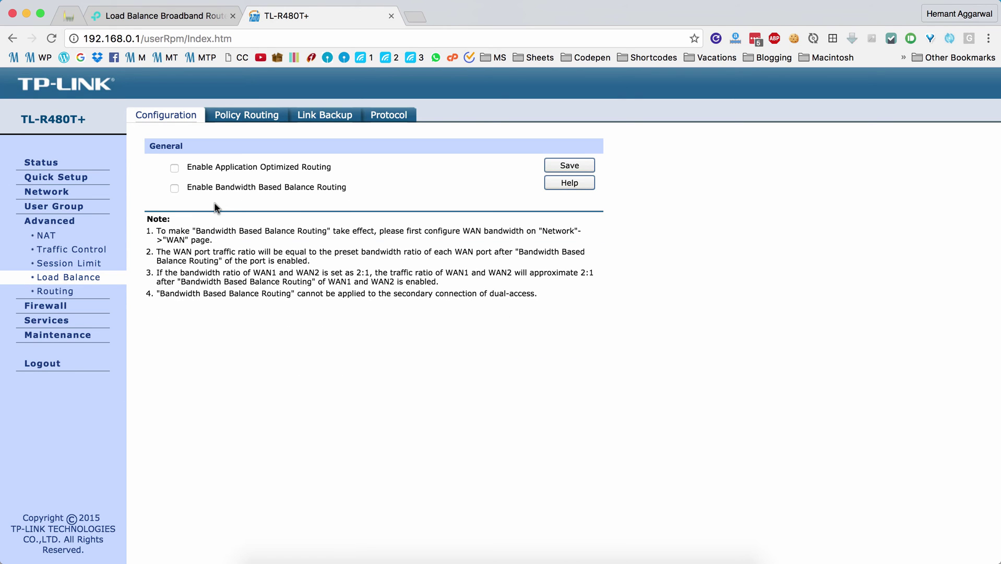
Step: Enable Bandwidth Based Balance Routing, then view the Policy Routing and Link Backup settings
left_click(174, 188)
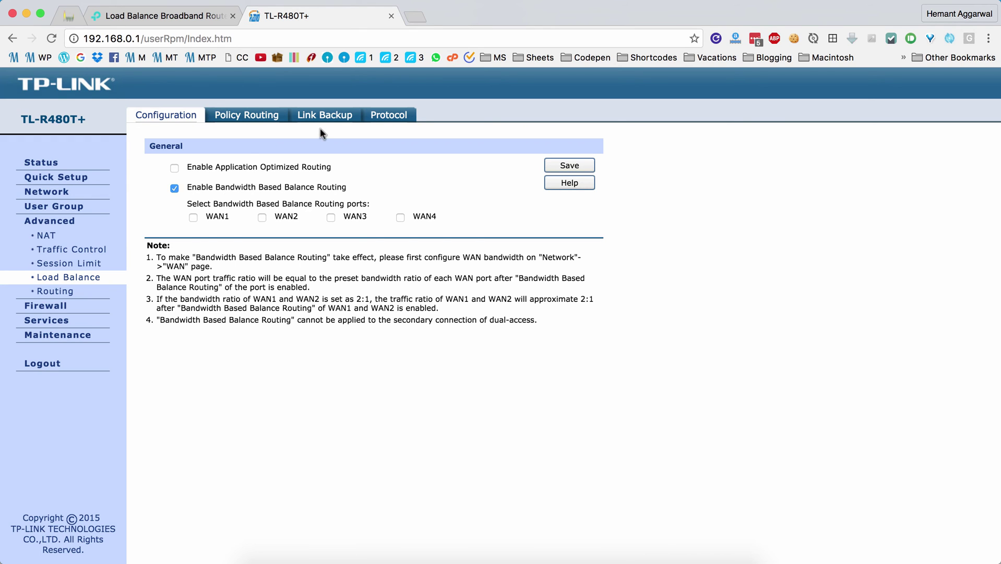
left_click(272, 117)
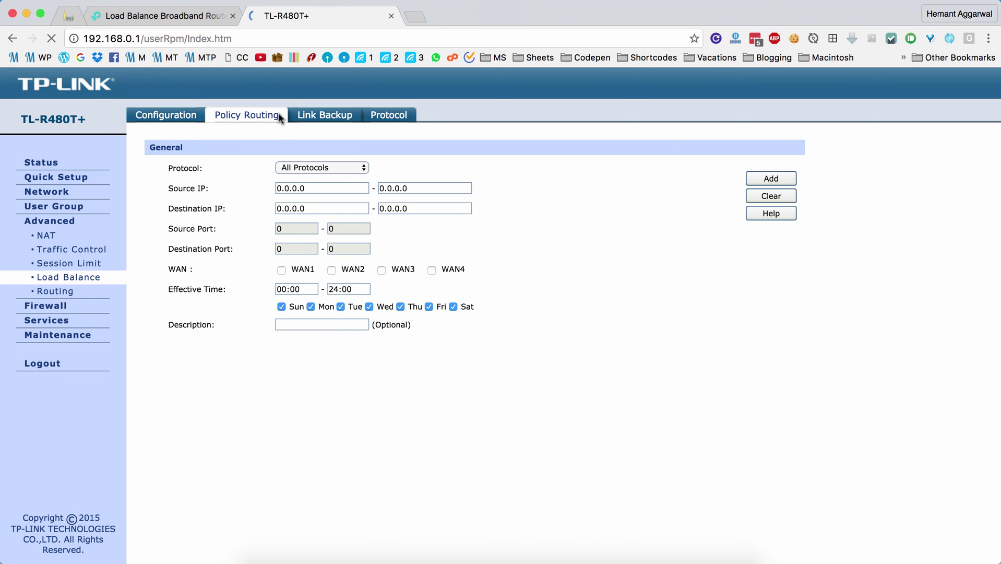
left_click(315, 117)
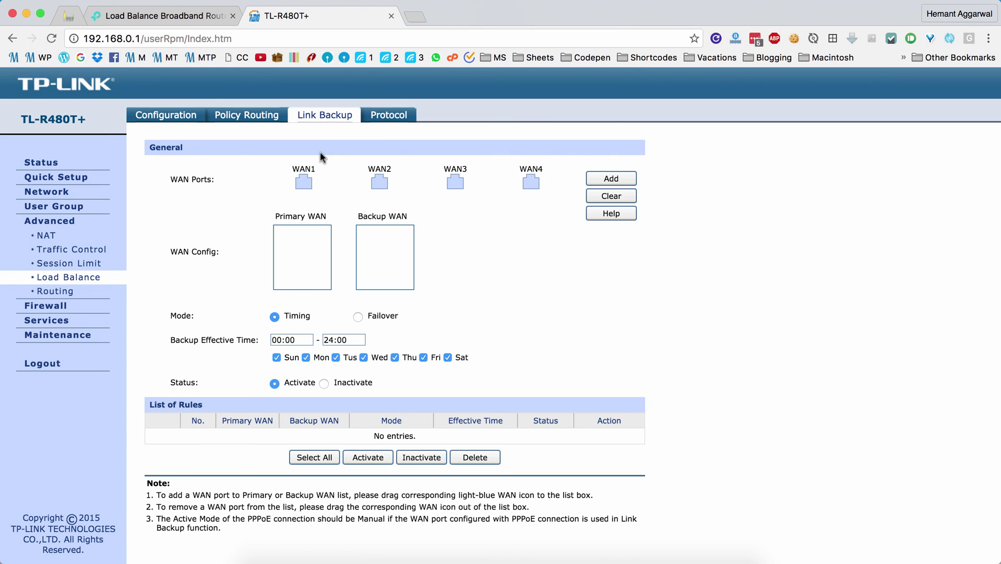
mouse_move(304, 190)
Step: View Static Routing, PPPoE Server, and the firewall's Anti ARP Spoofing, MAC Filtering and Access Control pages
left_click(98, 291)
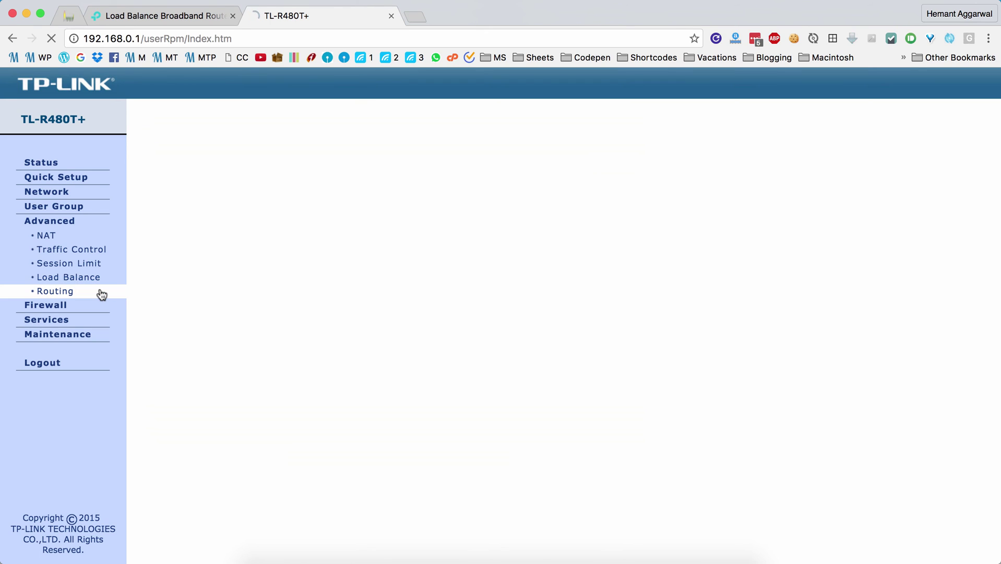
left_click(83, 320)
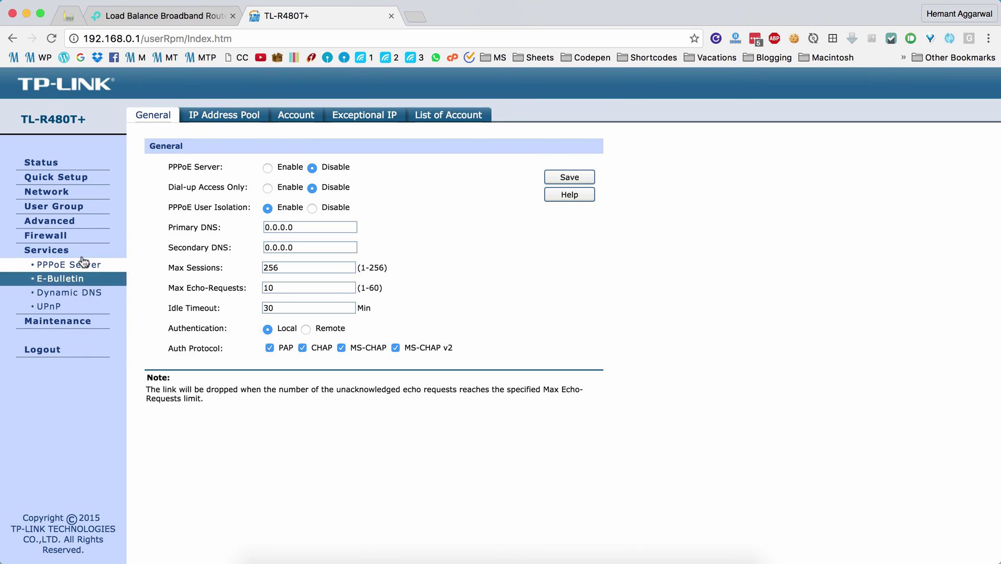
left_click(78, 235)
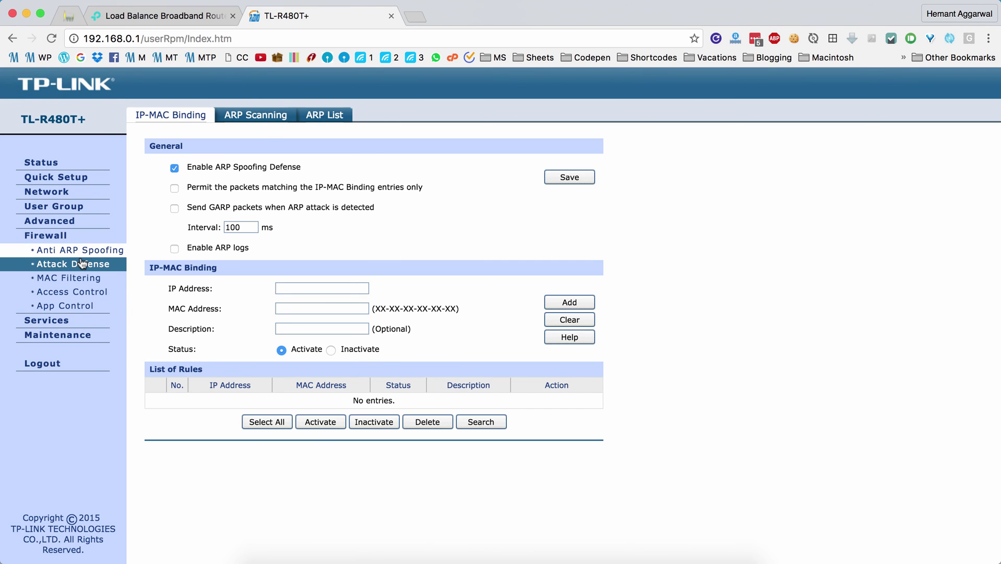
left_click(78, 278)
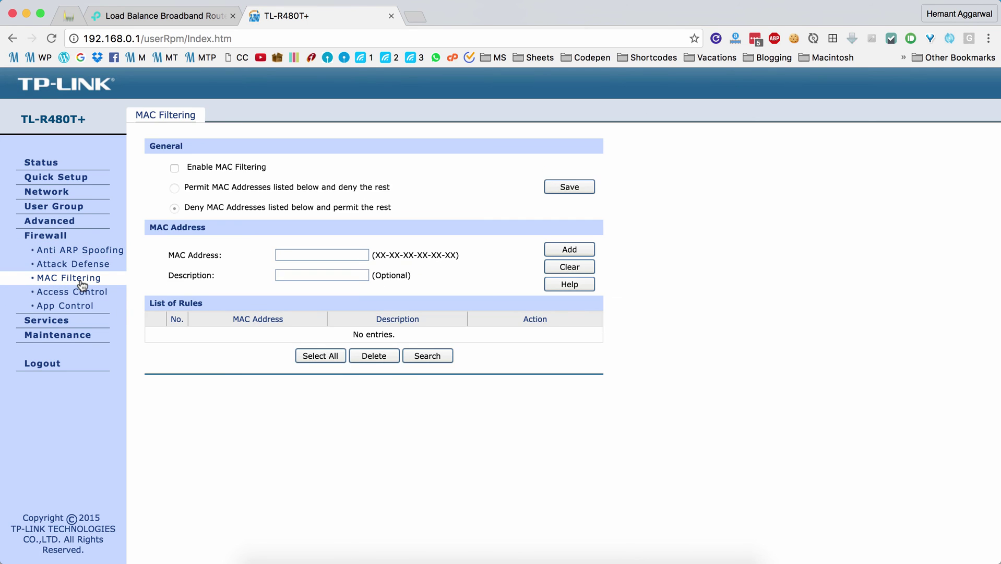
left_click(78, 291)
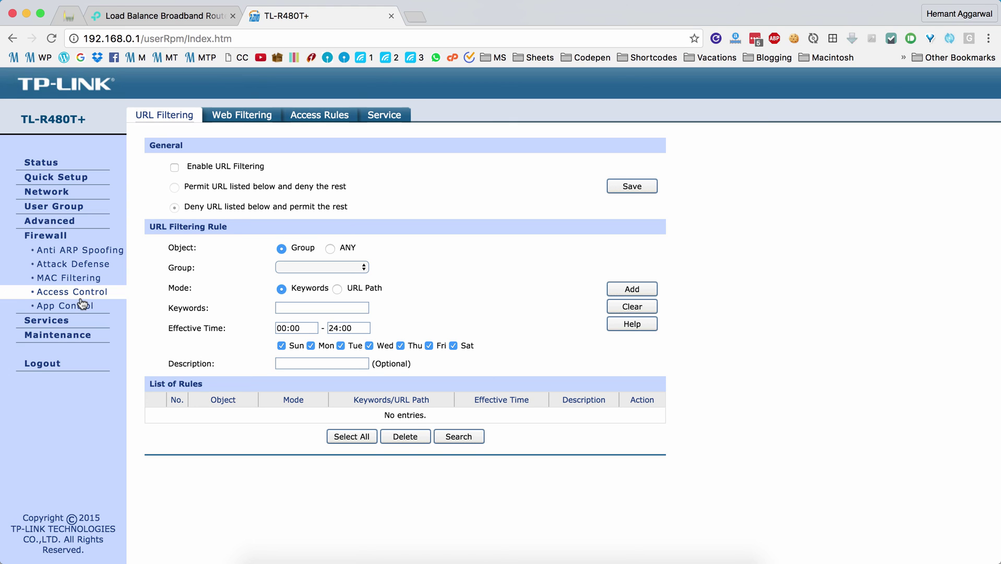
Step: Revisit PPPoE Server, view UPnP, then open the administrator account settings
left_click(58, 320)
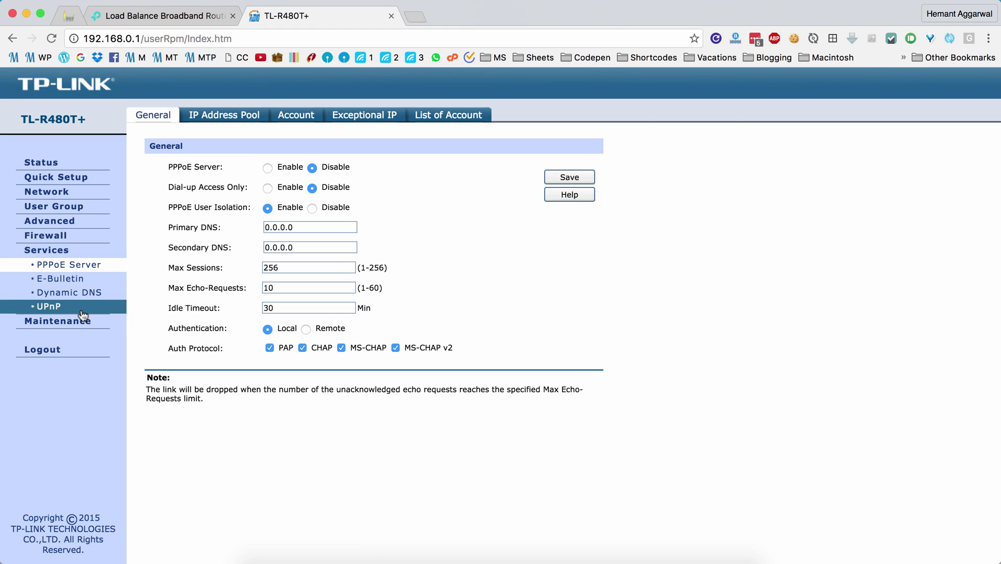
left_click(82, 312)
left_click(83, 320)
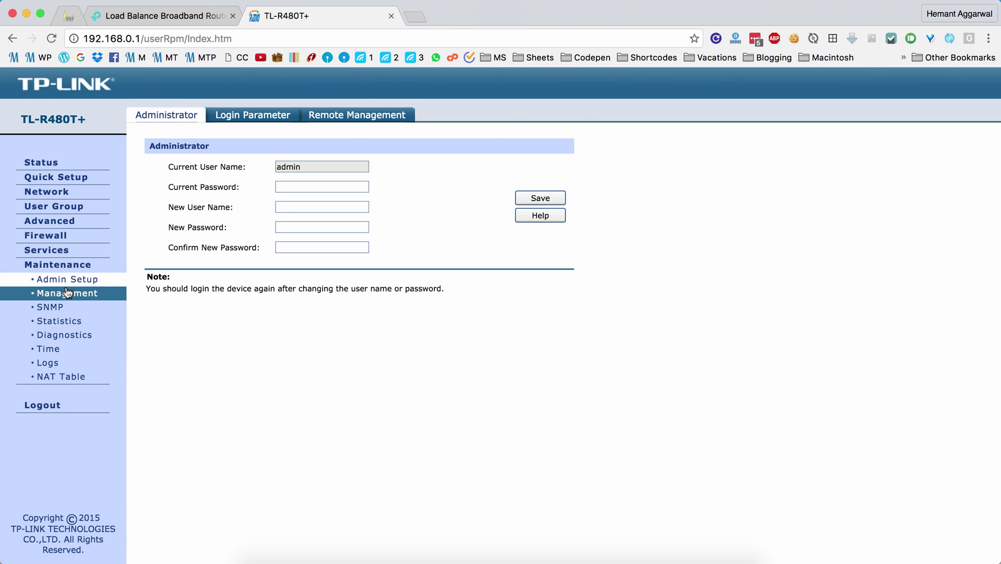
Step: Review the Factory Defaults, configuration Export and Import, Firmware Upgrade and interface traffic statistics pages
left_click(77, 296)
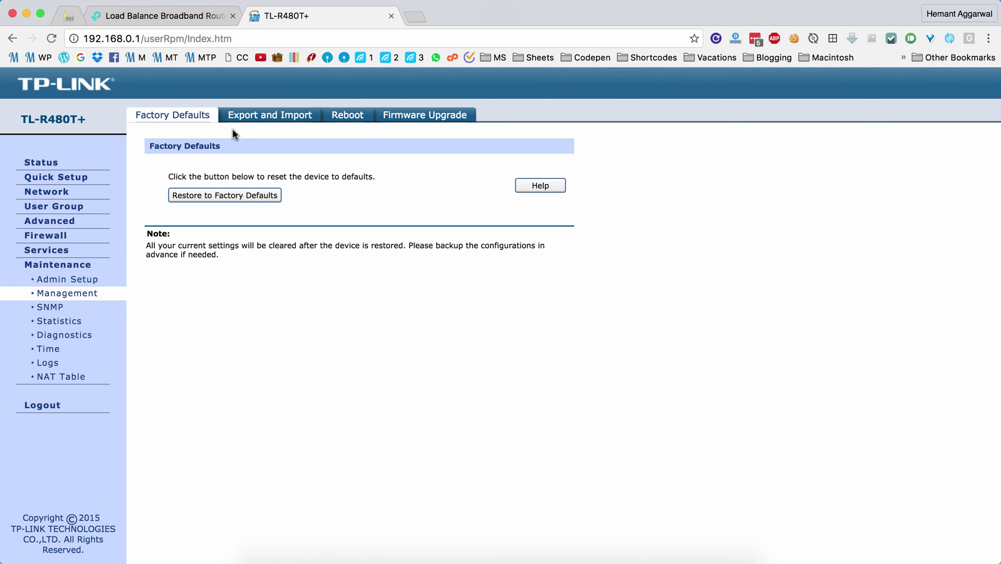
left_click(253, 119)
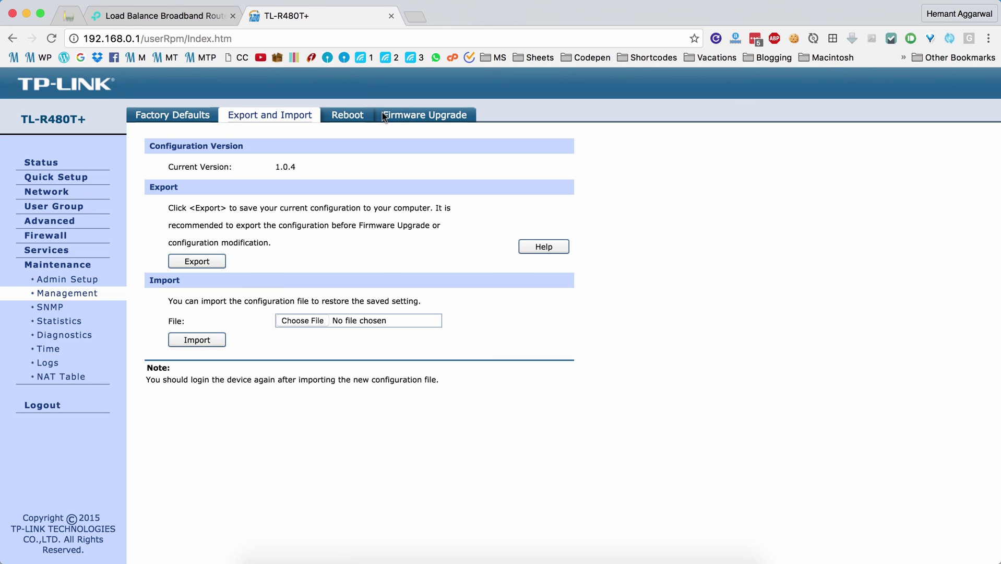
left_click(384, 117)
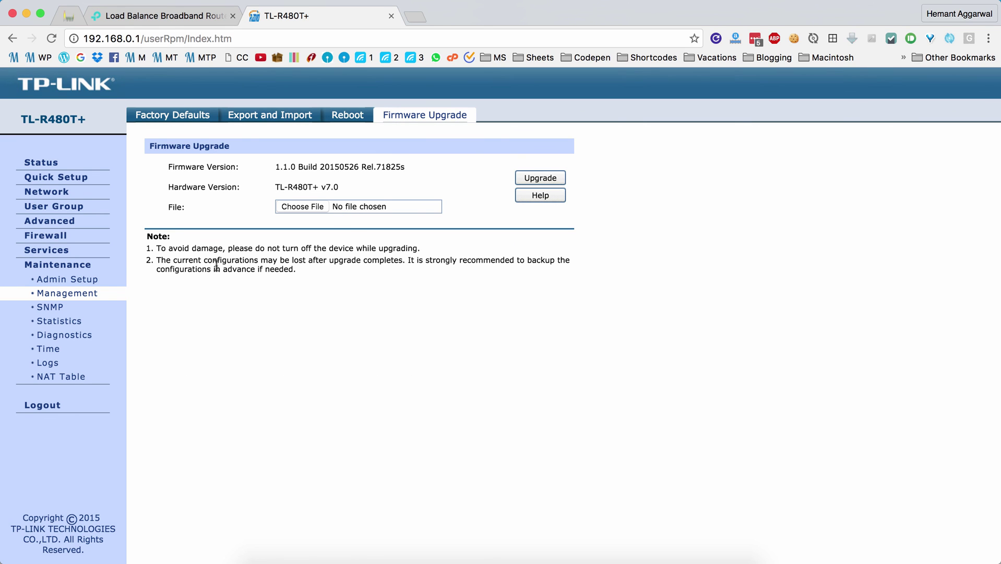
left_click(79, 323)
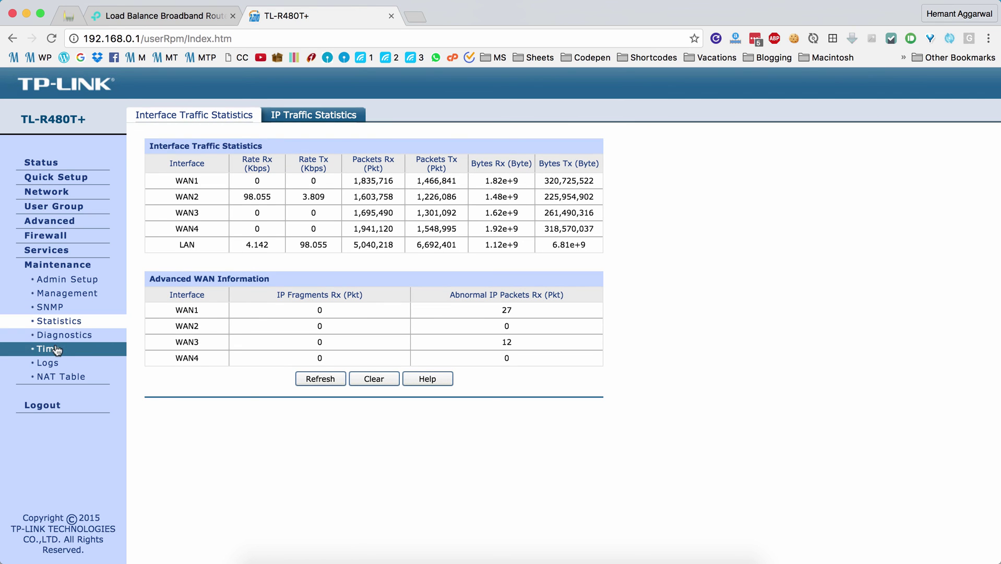